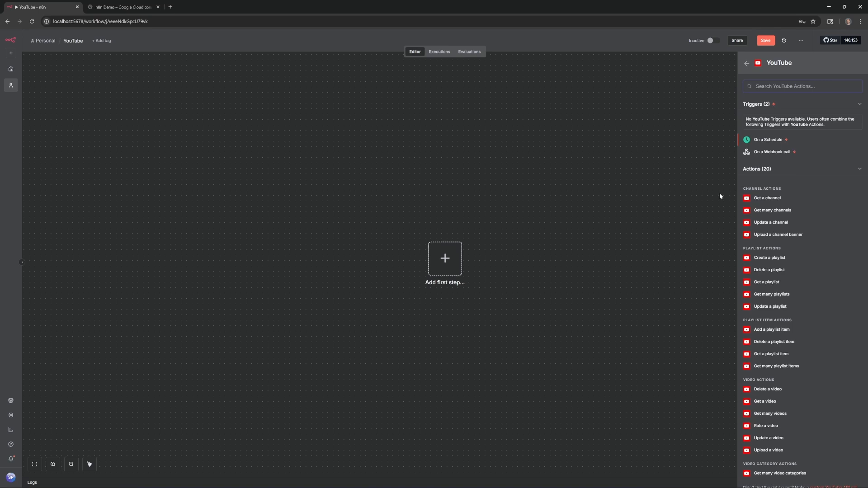
Step: Add a YouTube 'Get a video' node and begin creating a new YouTube OAuth2 credential
{"action": "scroll", "coordinate": [780, 330], "scroll_direction": "down", "scroll_amount": 2}
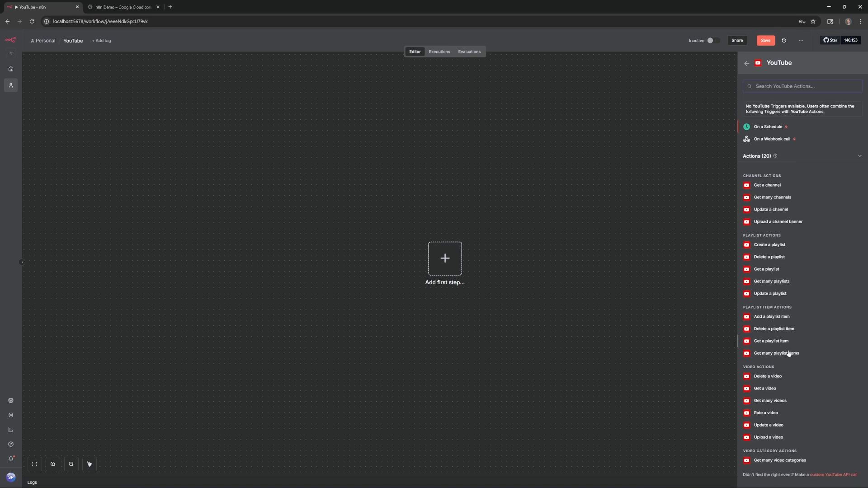
{"action": "left_click", "coordinate": [792, 390]}
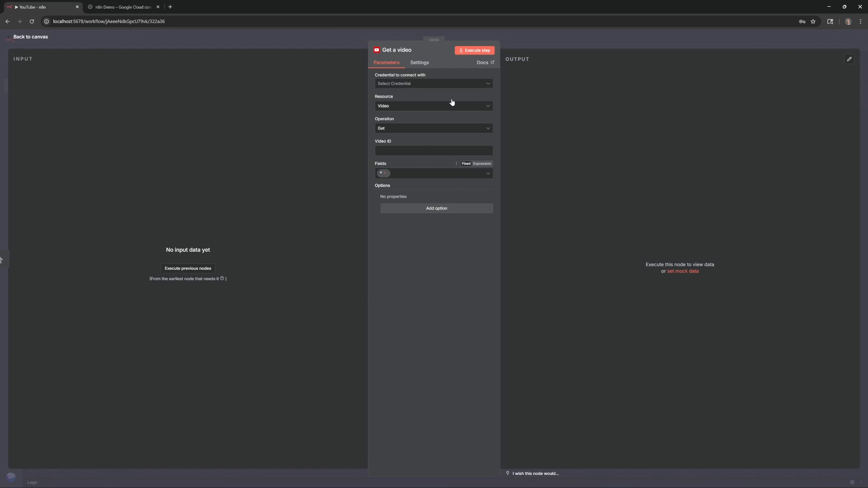
{"action": "left_click", "coordinate": [450, 85]}
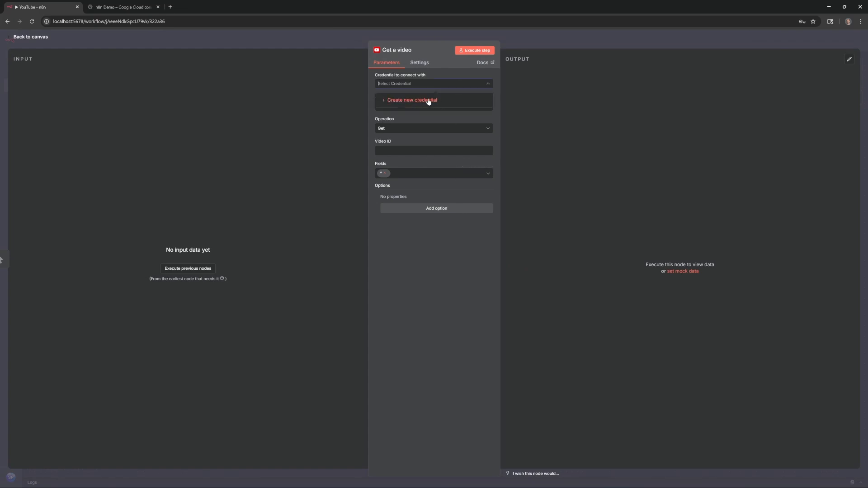
{"action": "left_click", "coordinate": [432, 100]}
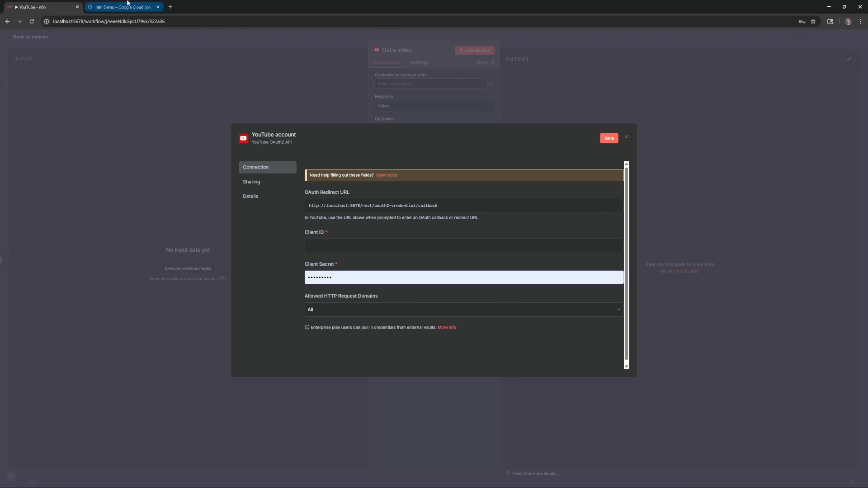
Step: Switch to the Google Cloud Console and bring up the Select a project list
{"action": "left_click", "coordinate": [127, 5]}
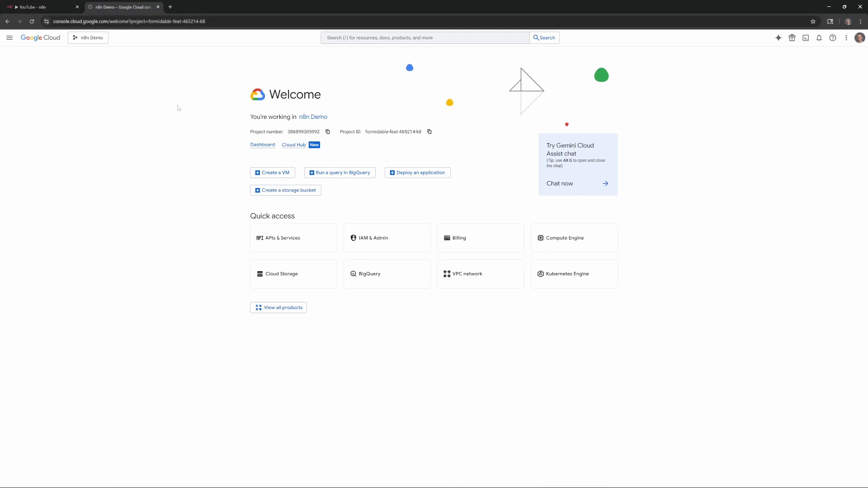
{"action": "left_click", "coordinate": [92, 38]}
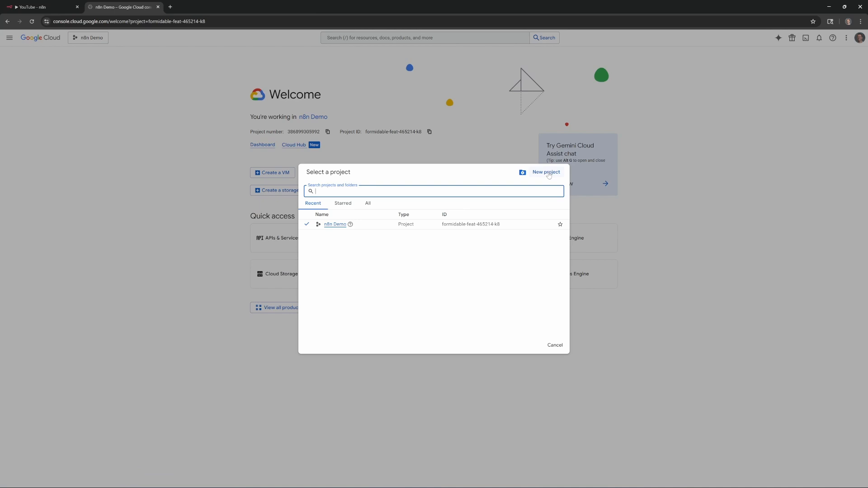
Step: Create a Google Cloud project named 'YouTube Demo' and make it the active project
{"action": "left_click", "coordinate": [547, 172]}
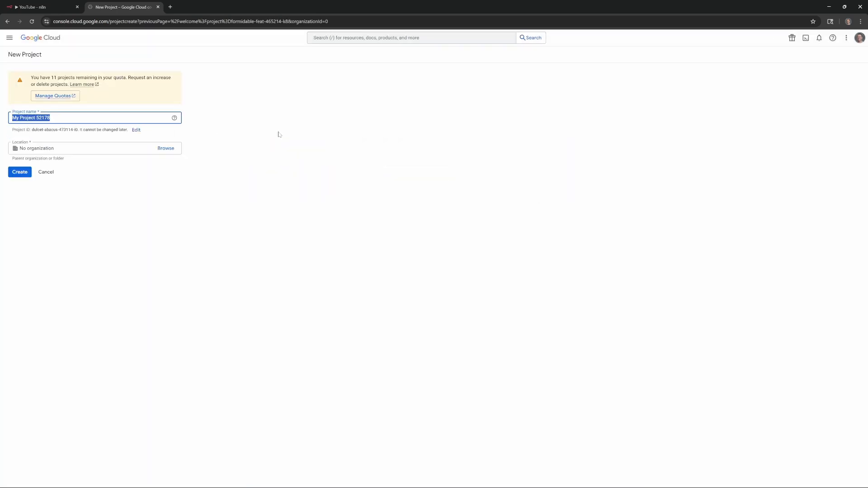
{"action": "type", "text": "YouTube Demo"}
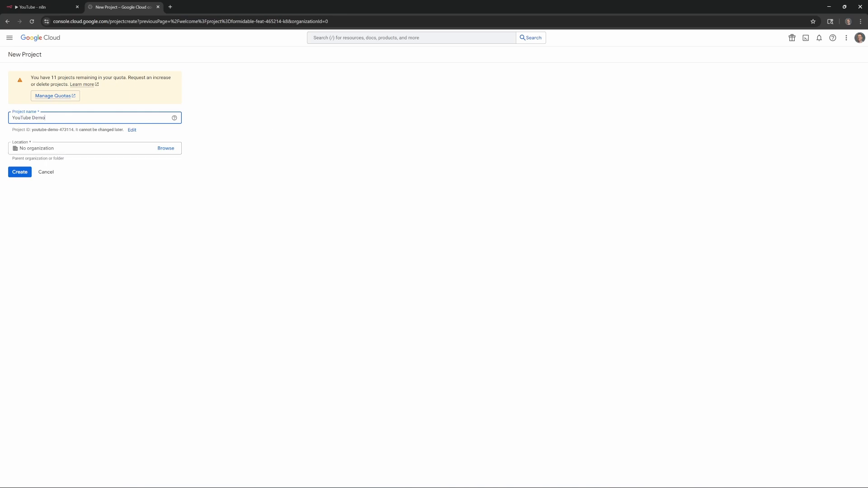
{"action": "left_click", "coordinate": [20, 172]}
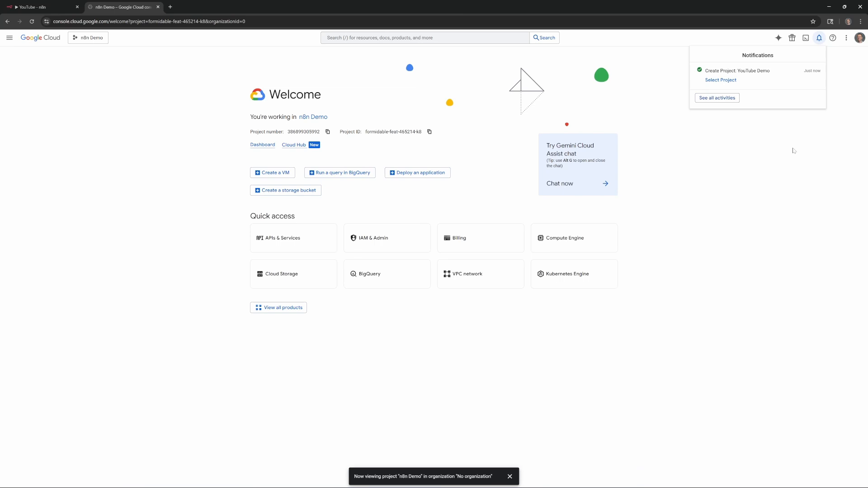
{"action": "left_click", "coordinate": [719, 80]}
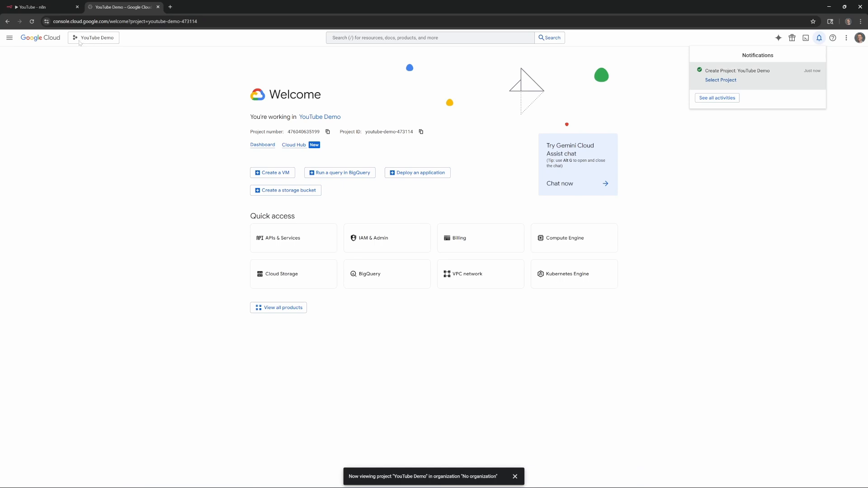
{"action": "left_click", "coordinate": [94, 43]}
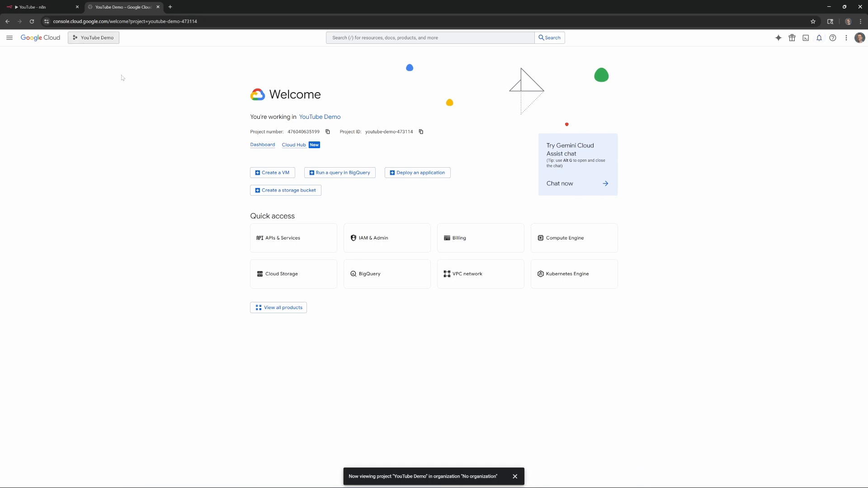
Step: Start the OAuth consent setup with app name 'n8n' and the account's support e-mail
{"action": "left_click", "coordinate": [298, 246]}
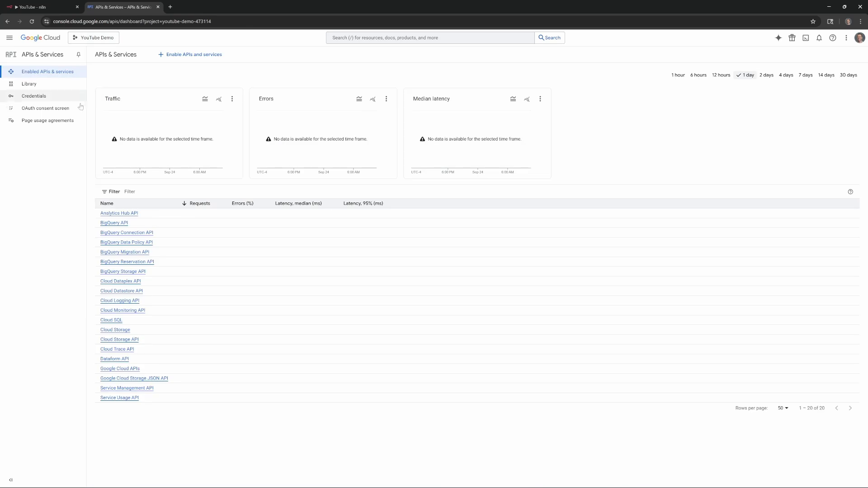
{"action": "left_click", "coordinate": [63, 109]}
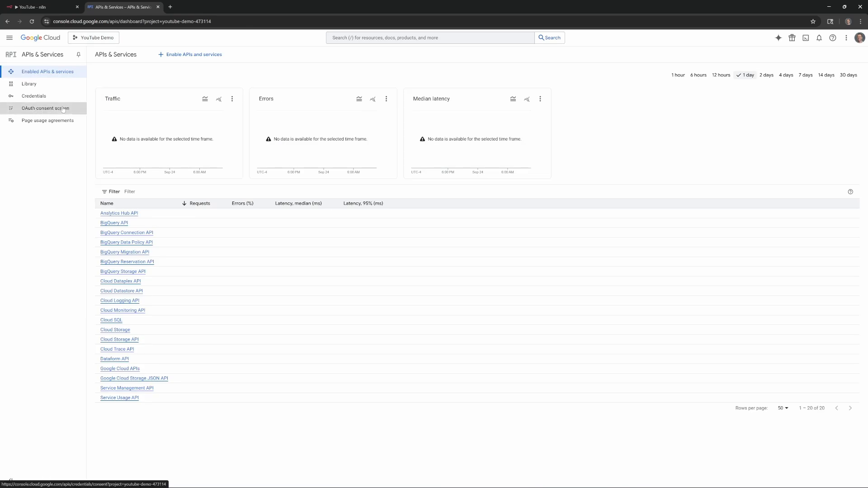
{"action": "left_click", "coordinate": [473, 226]}
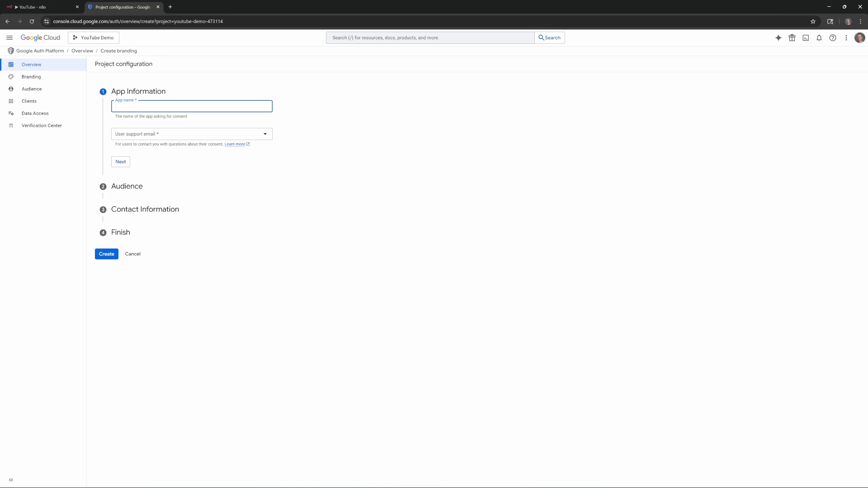
{"action": "type", "text": "n8n"}
{"action": "left_click", "coordinate": [147, 134]}
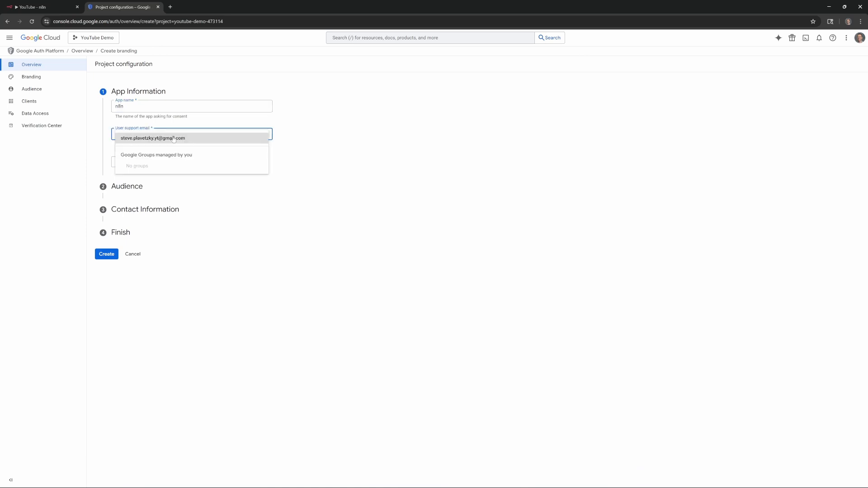
{"action": "left_click", "coordinate": [136, 138]}
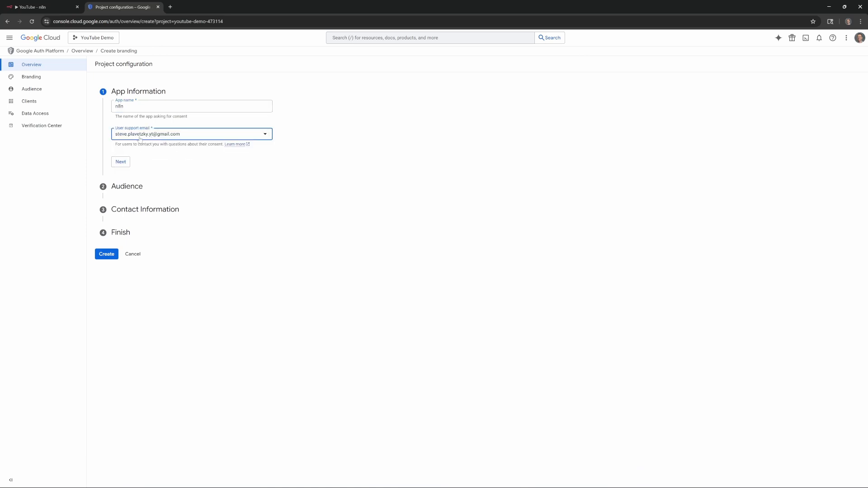
{"action": "left_click", "coordinate": [120, 163]}
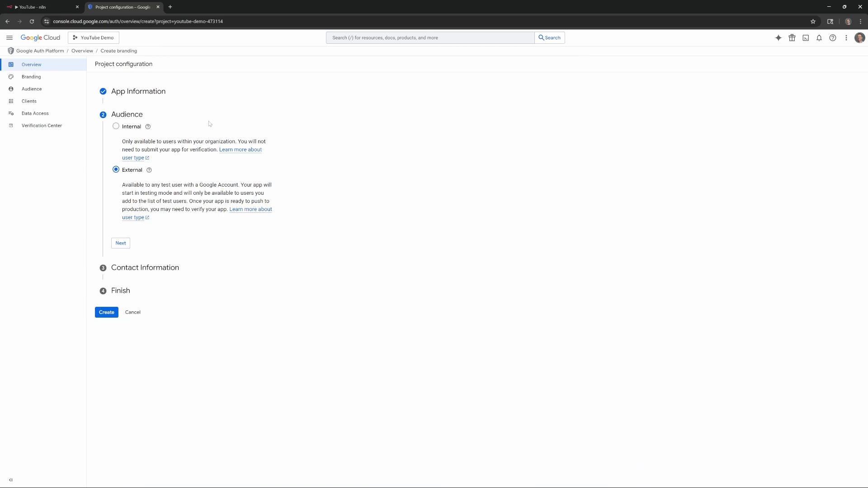
Step: Keep the External audience, add the contact e-mail, accept the data policy, and create it
{"action": "mouse_move", "coordinate": [115, 127]}
{"action": "left_click", "coordinate": [124, 246]}
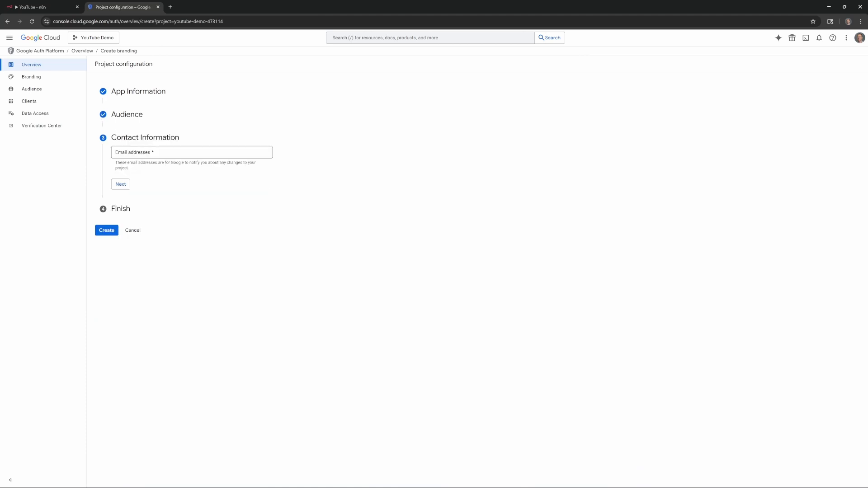
{"action": "type", "text": "youremailaddress@gmail.com"}
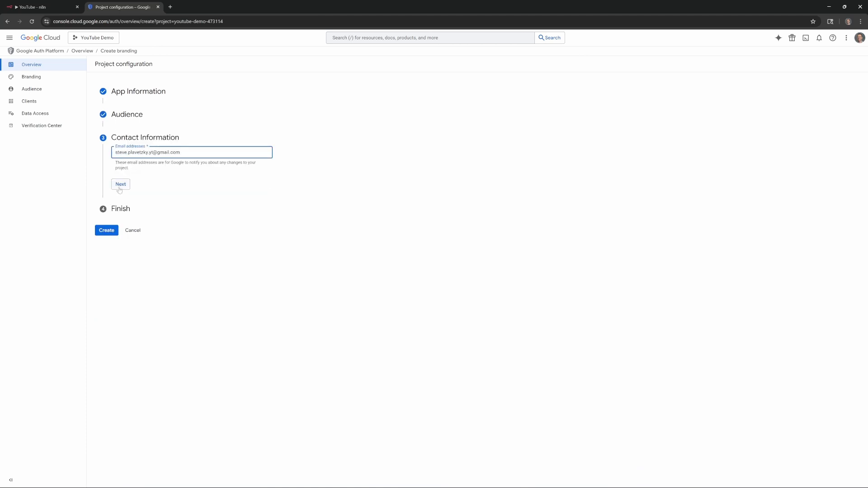
{"action": "left_click", "coordinate": [119, 186]}
{"action": "left_click", "coordinate": [116, 173]}
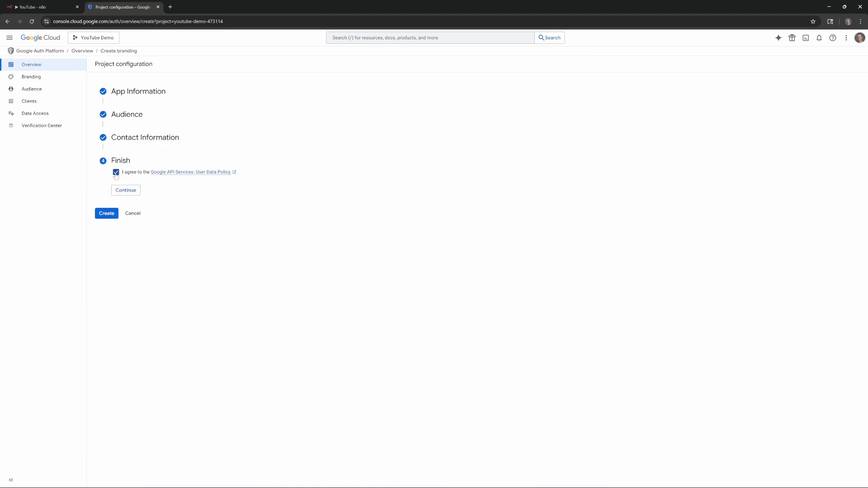
{"action": "left_click", "coordinate": [126, 191]}
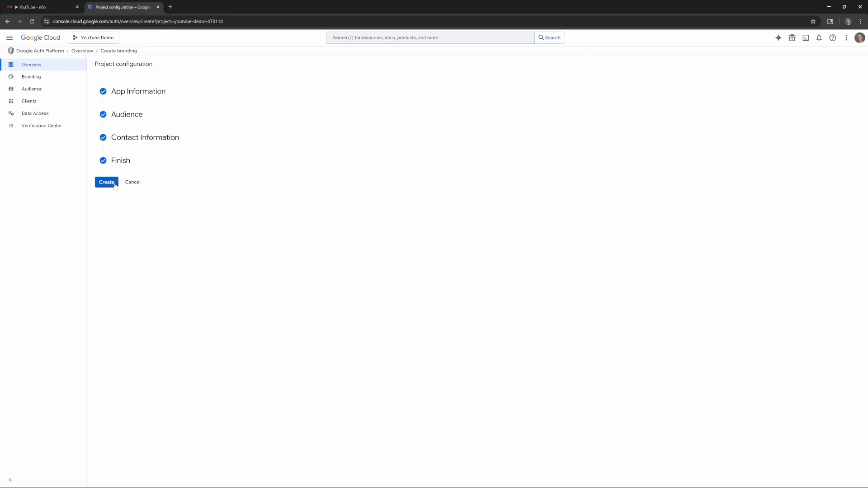
{"action": "left_click", "coordinate": [108, 183]}
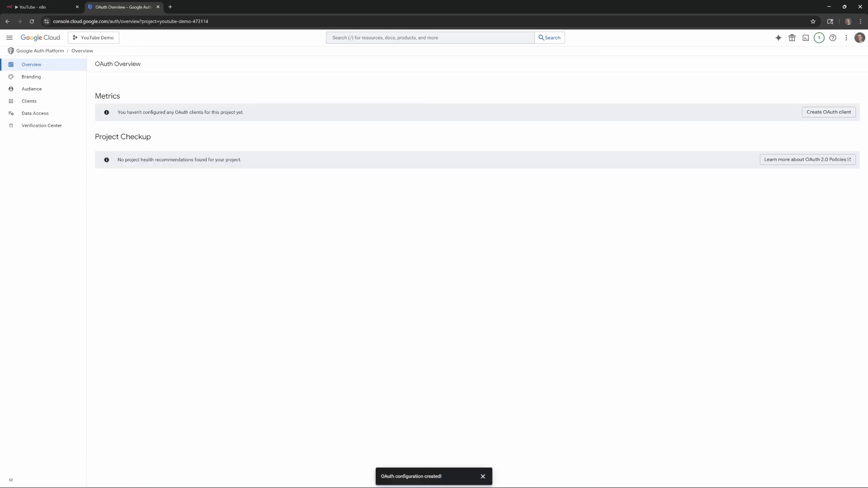
Step: Begin a Web application OAuth client named 'n8n' with one blank authorized redirect URI
{"action": "left_click", "coordinate": [482, 477]}
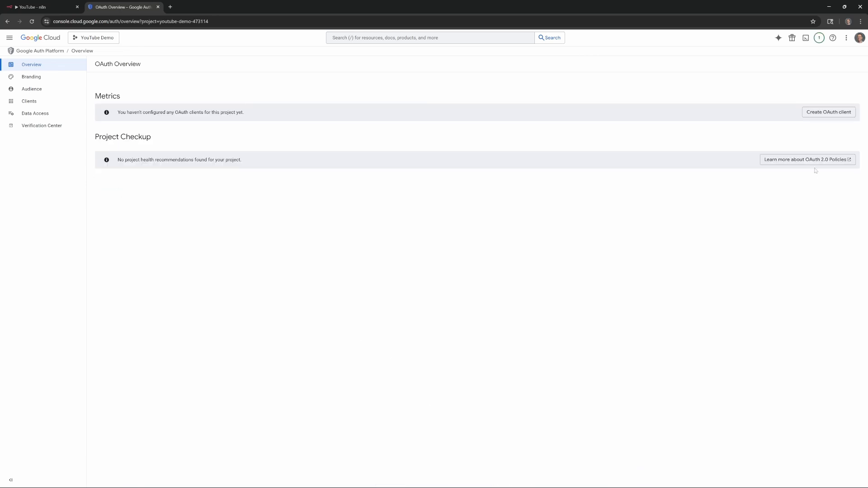
{"action": "left_click", "coordinate": [819, 113]}
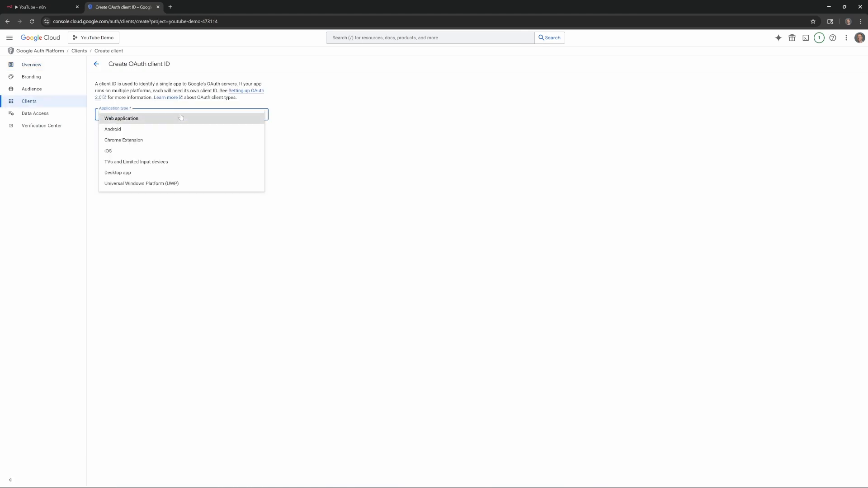
{"action": "left_click", "coordinate": [141, 122]}
{"action": "key", "text": "ctrl+a"}
{"action": "type", "text": "n8n"}
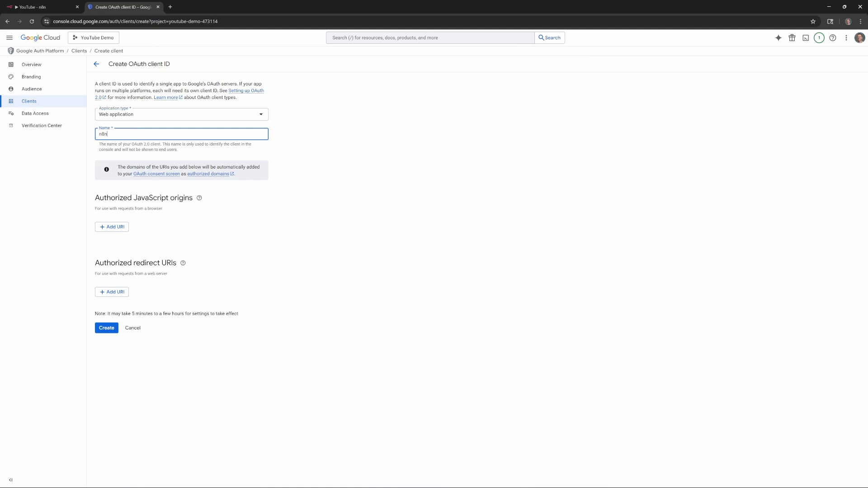
{"action": "left_click", "coordinate": [113, 292]}
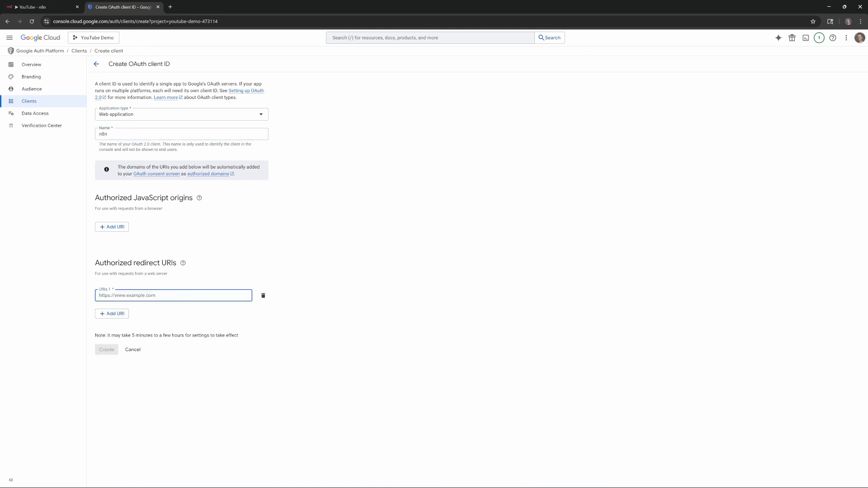
{"action": "left_click", "coordinate": [29, 7]}
{"action": "left_click", "coordinate": [398, 205]}
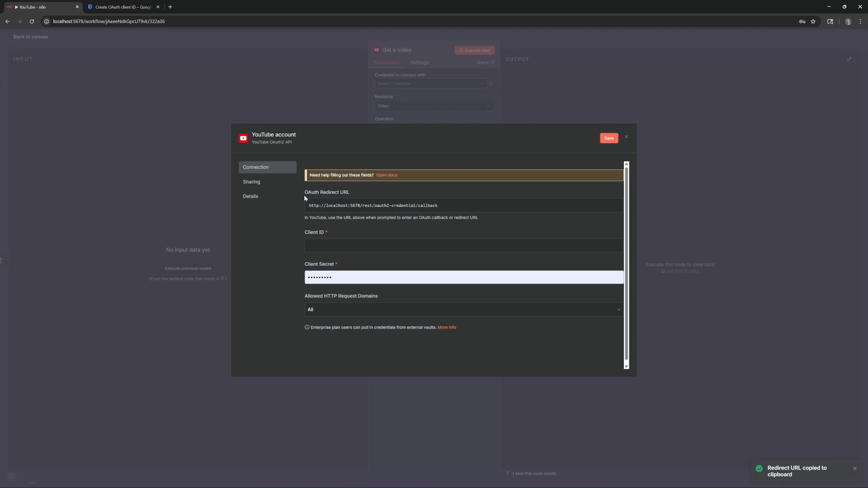
{"action": "left_click", "coordinate": [596, 205]}
{"action": "left_click", "coordinate": [121, 7]}
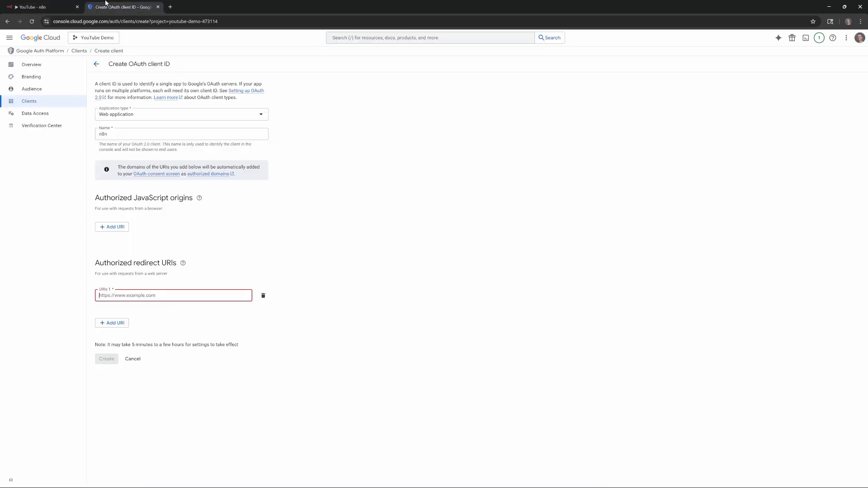
{"action": "left_click", "coordinate": [199, 296]}
{"action": "key", "text": "ctrl+v"}
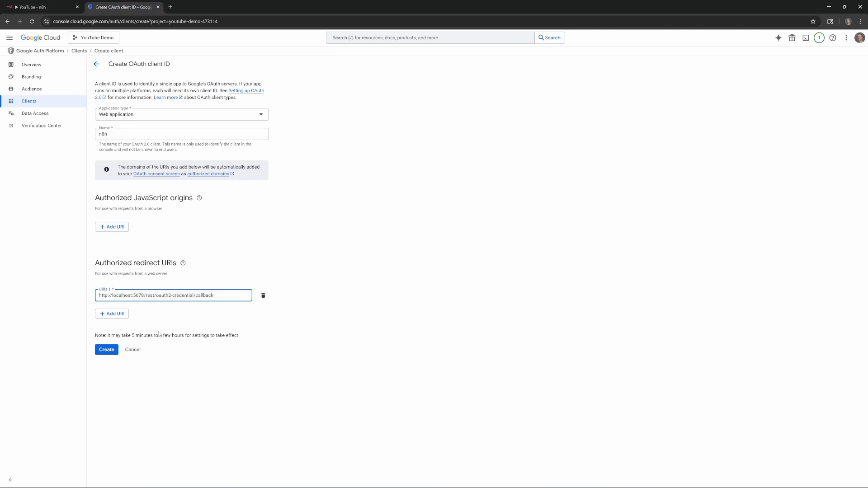
{"action": "left_click", "coordinate": [104, 351]}
{"action": "left_click", "coordinate": [105, 351]}
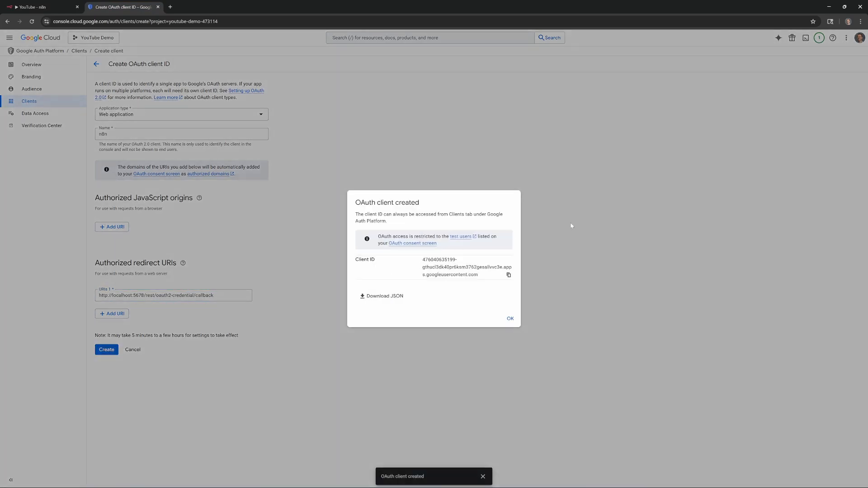
Step: Copy the new OAuth client ID into the n8n credential's Client ID field
{"action": "left_click", "coordinate": [509, 275]}
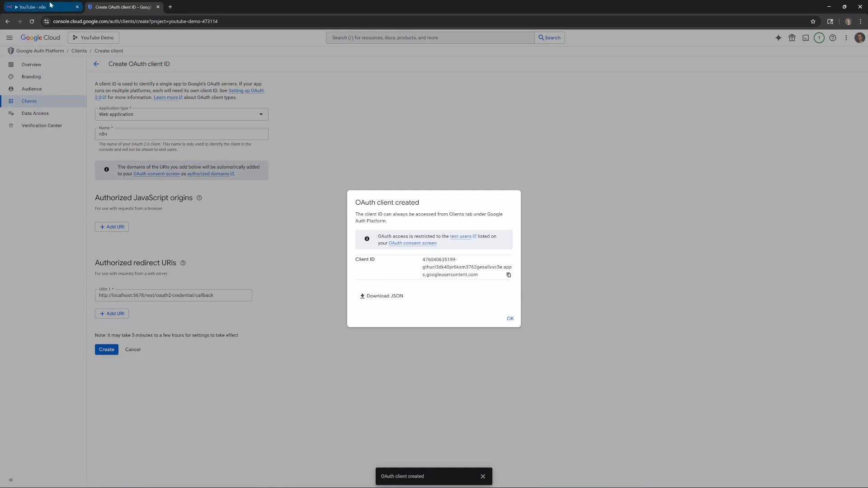
{"action": "left_click", "coordinate": [71, 4]}
{"action": "key", "text": "ctrl+v"}
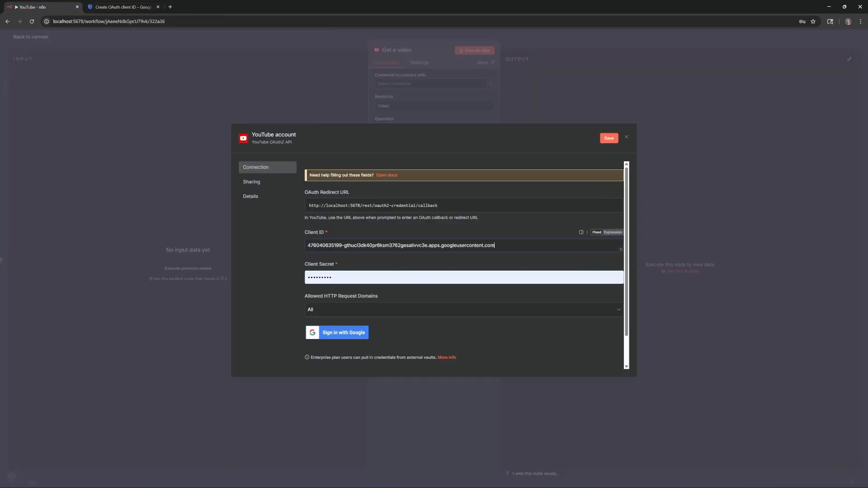
{"action": "key", "text": "Tab"}
Step: Replace the Client Secret with the one from the n8n client's page and save the credential
{"action": "left_click", "coordinate": [132, 6]}
{"action": "left_click", "coordinate": [509, 319]}
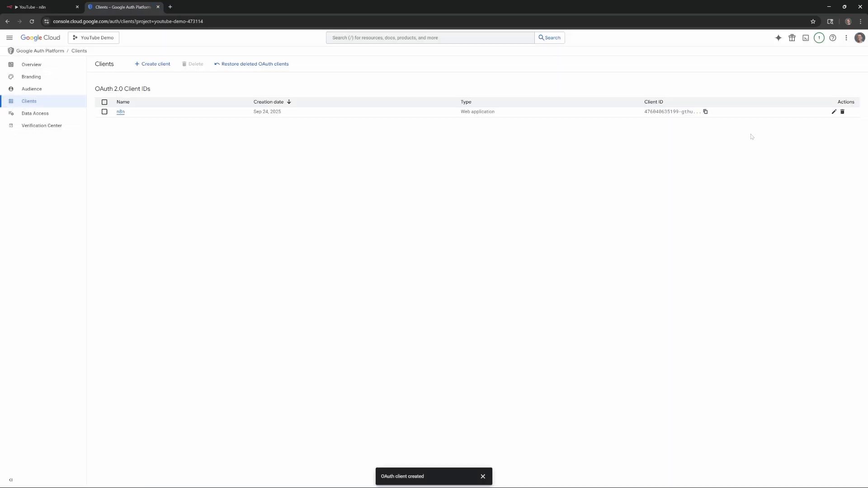
{"action": "left_click", "coordinate": [120, 113]}
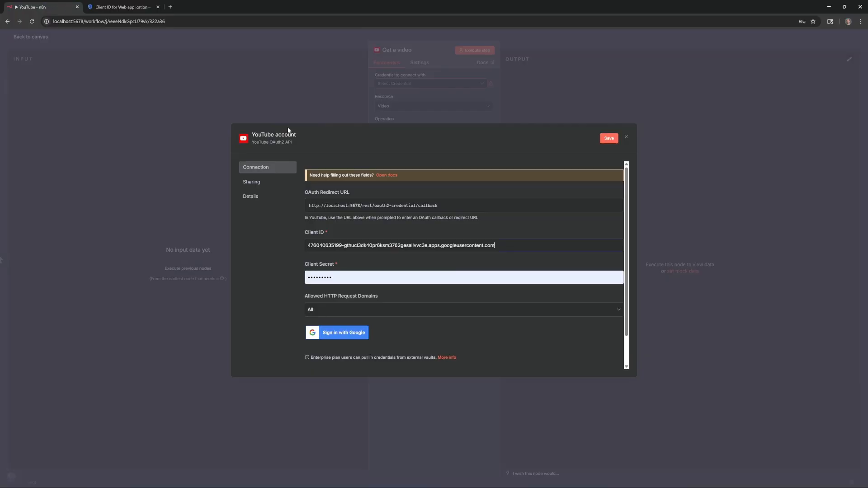
{"action": "left_click", "coordinate": [377, 278]}
{"action": "key", "text": "ctrl+a"}
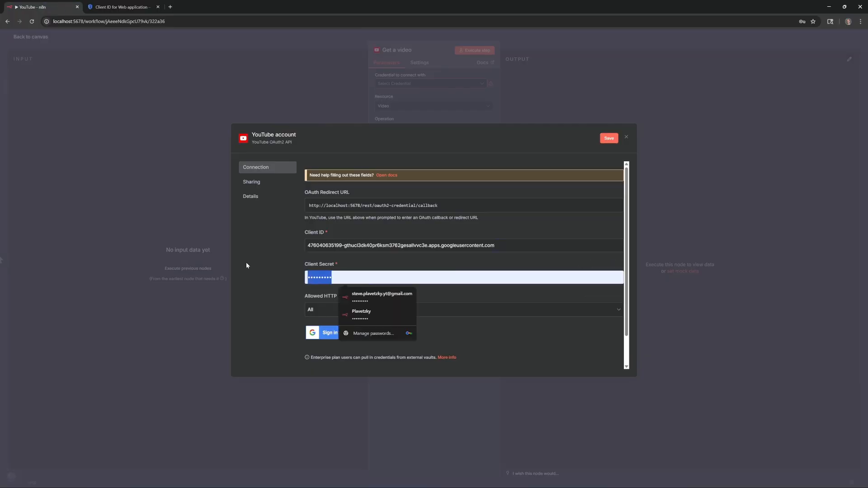
{"action": "key", "text": "ctrl+v"}
{"action": "key", "text": "ctrl+s"}
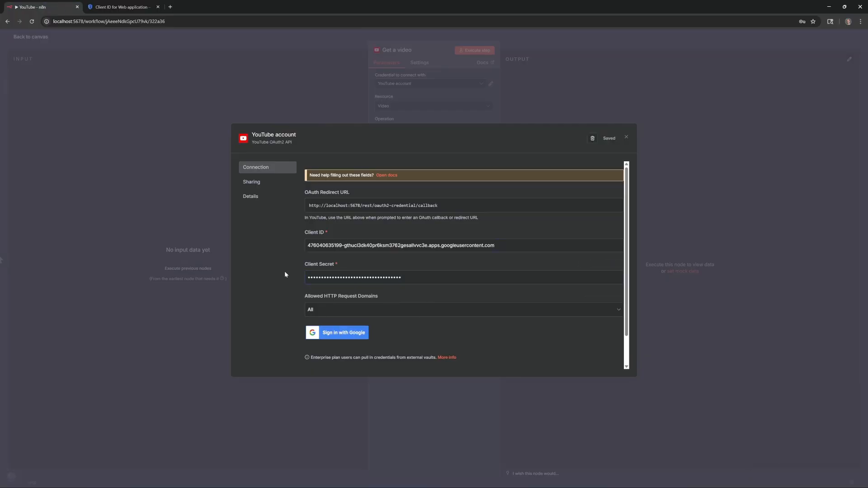
{"action": "left_click", "coordinate": [122, 6]}
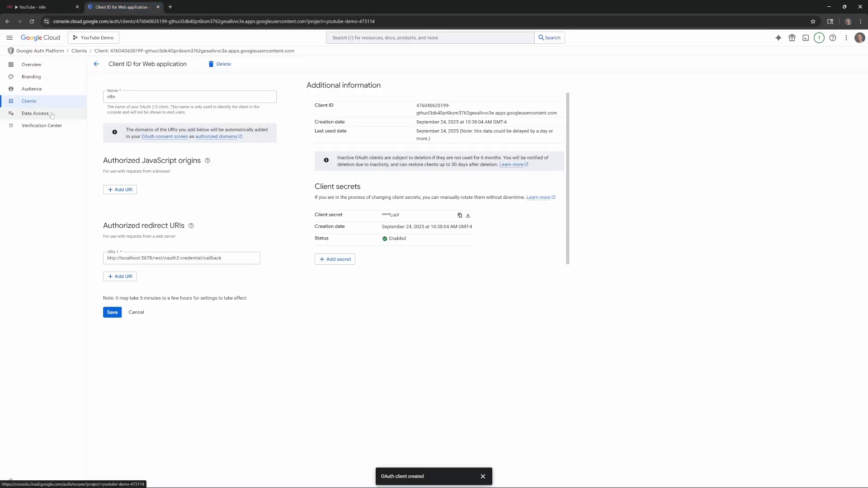
Step: On the Audience page, add the account's e-mail as a test user and save
{"action": "left_click", "coordinate": [30, 92]}
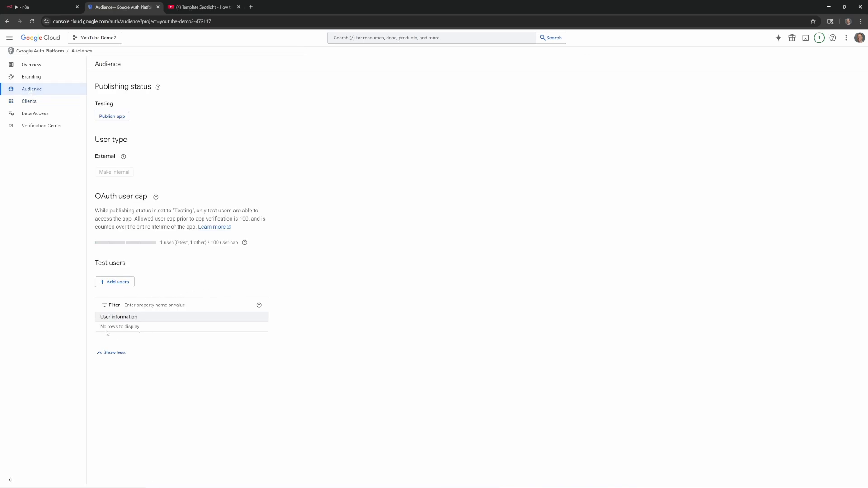
{"action": "left_click", "coordinate": [117, 283]}
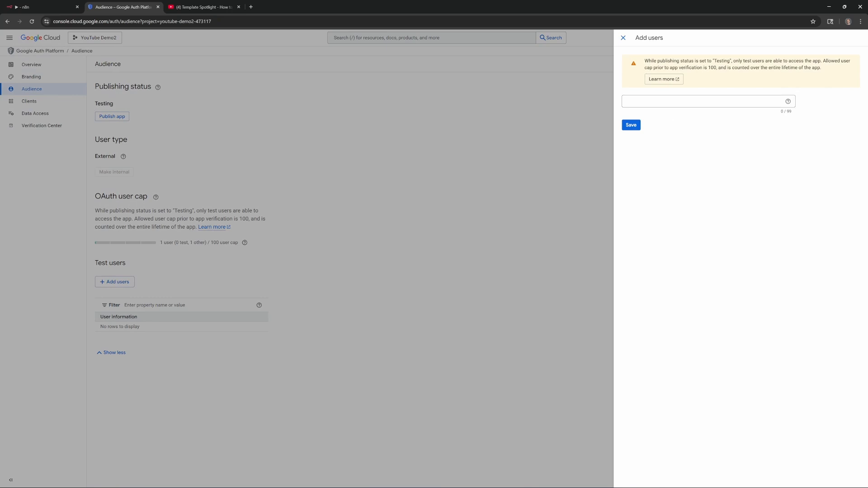
{"action": "left_click", "coordinate": [695, 103]}
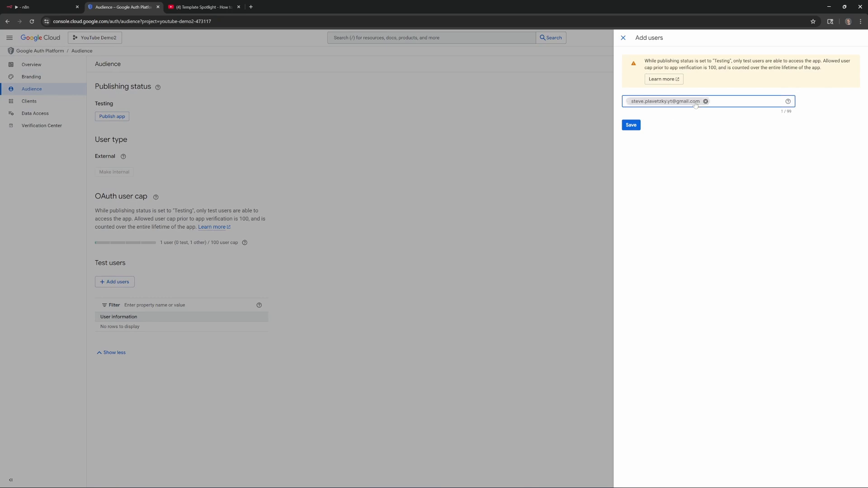
{"action": "left_click", "coordinate": [634, 130]}
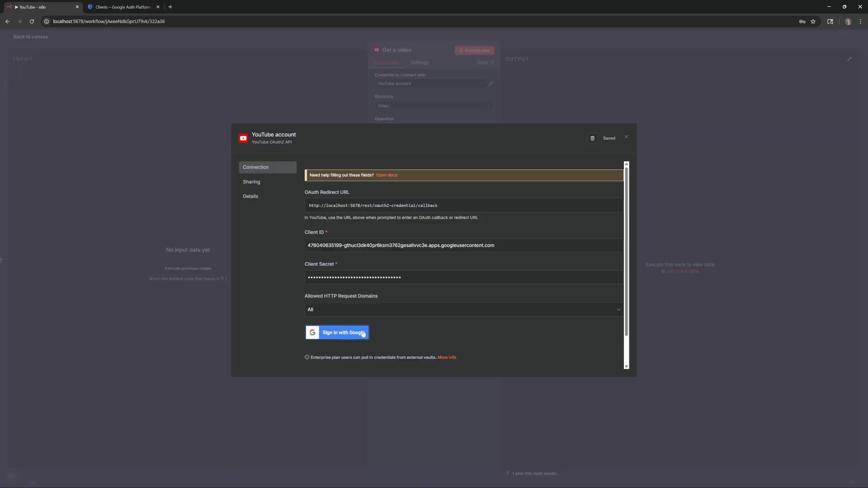
Step: Sign in with Google, pass the unverified-app warning, and grant all requested YouTube permissions
{"action": "left_click", "coordinate": [335, 335]}
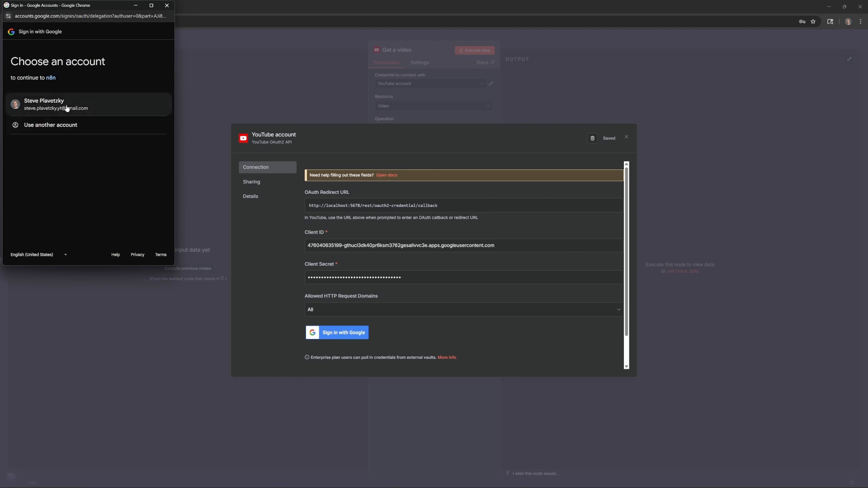
{"action": "left_click", "coordinate": [59, 107]}
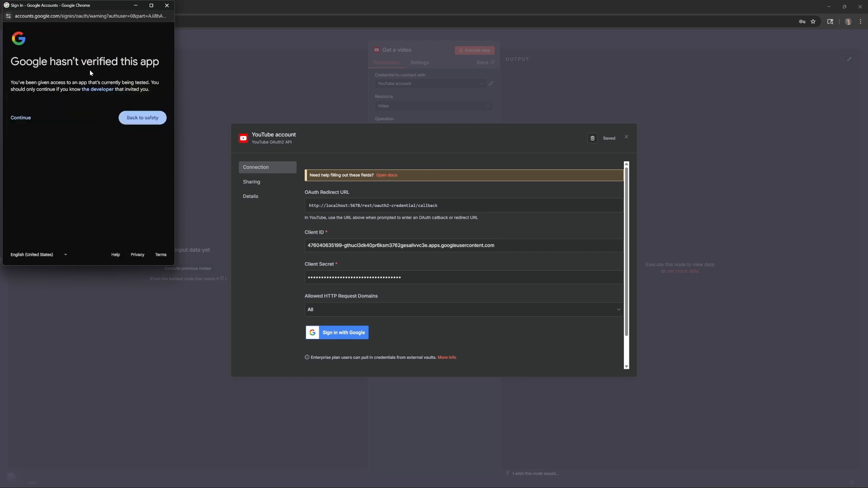
{"action": "left_click", "coordinate": [21, 119]}
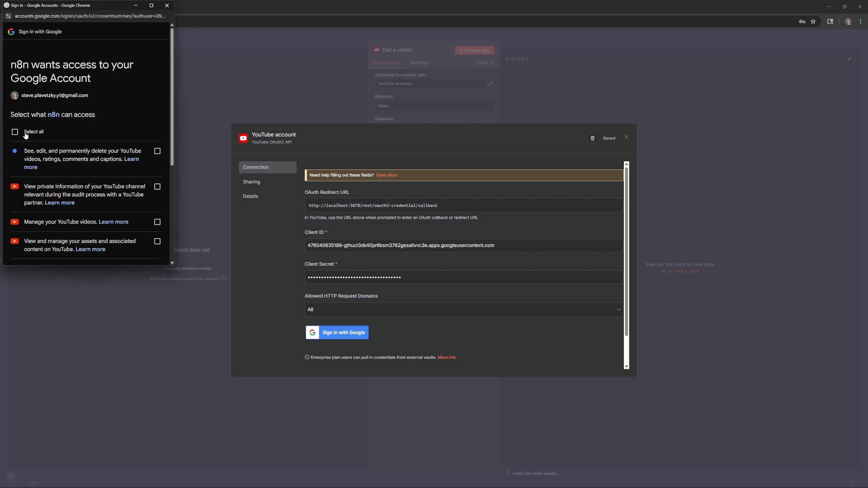
{"action": "left_click", "coordinate": [25, 135]}
{"action": "scroll", "coordinate": [94, 147], "scroll_direction": "down", "scroll_amount": 4}
{"action": "left_click", "coordinate": [129, 230]}
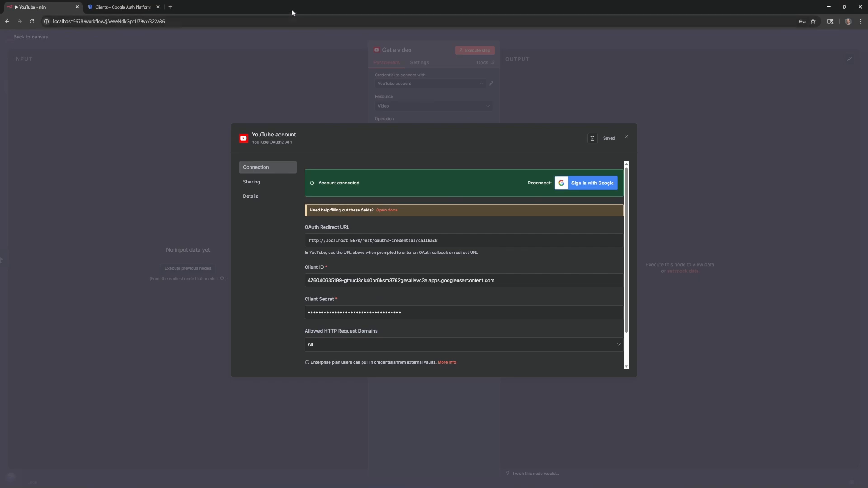
Step: Search the console for 'youtube' and enable YouTube Data API v3
{"action": "left_click", "coordinate": [121, 8]}
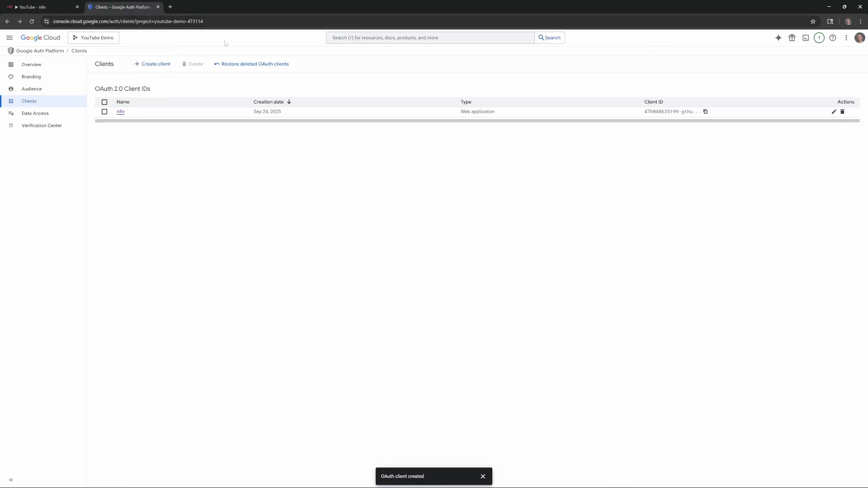
{"action": "type", "text": "/"}
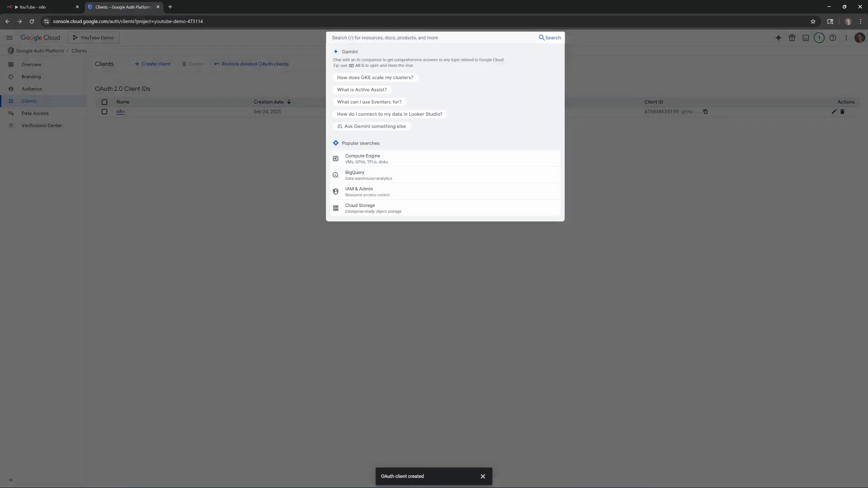
{"action": "type", "text": "youtube"}
{"action": "key", "text": "Return"}
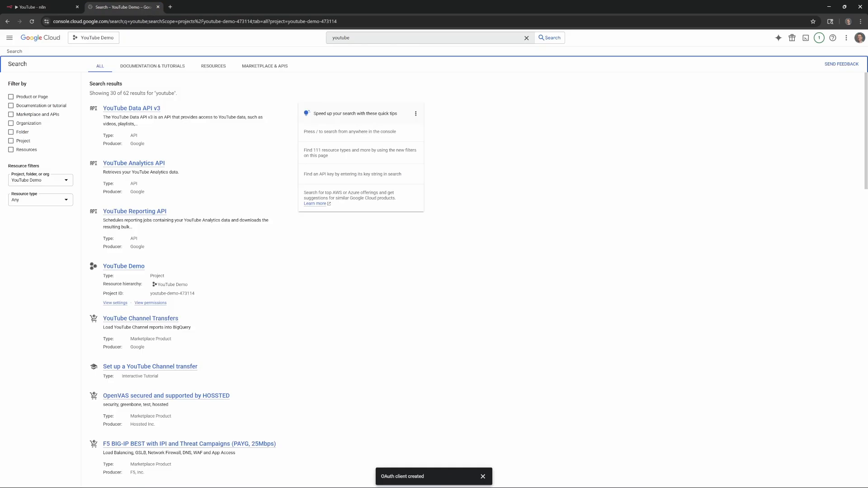
{"action": "left_click", "coordinate": [134, 109]}
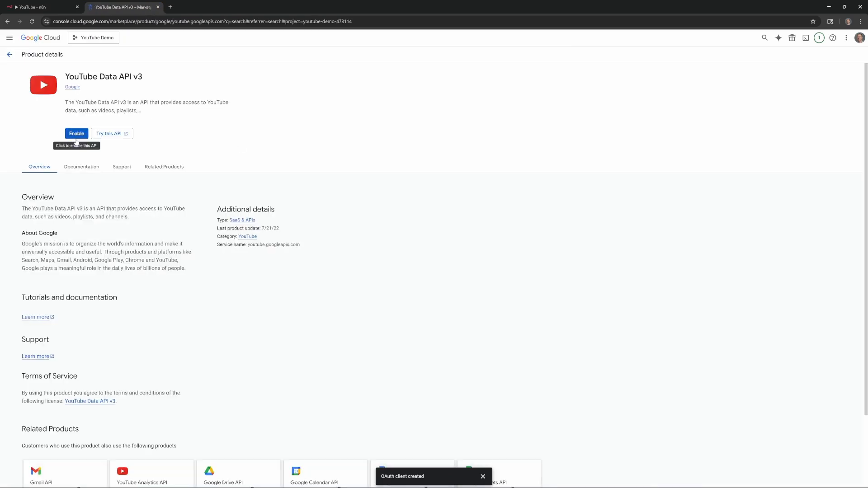
{"action": "left_click", "coordinate": [75, 135]}
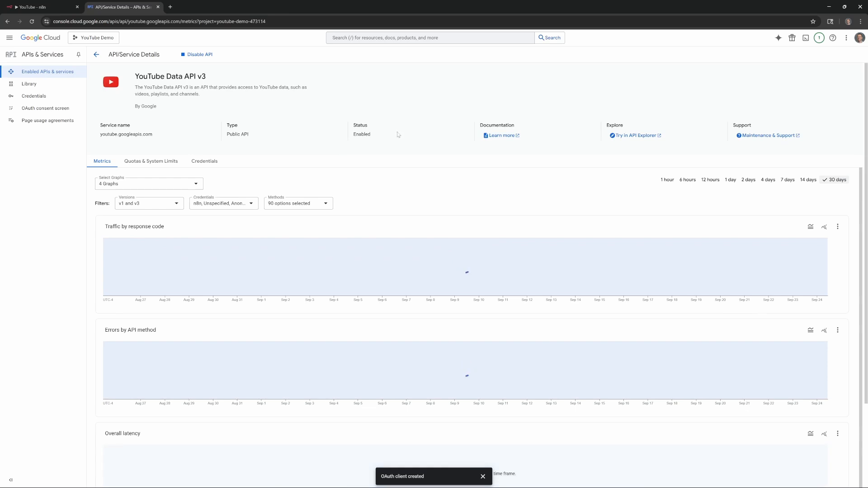
{"action": "left_click_drag", "start_coordinate": [380, 137], "coordinate": [347, 127]}
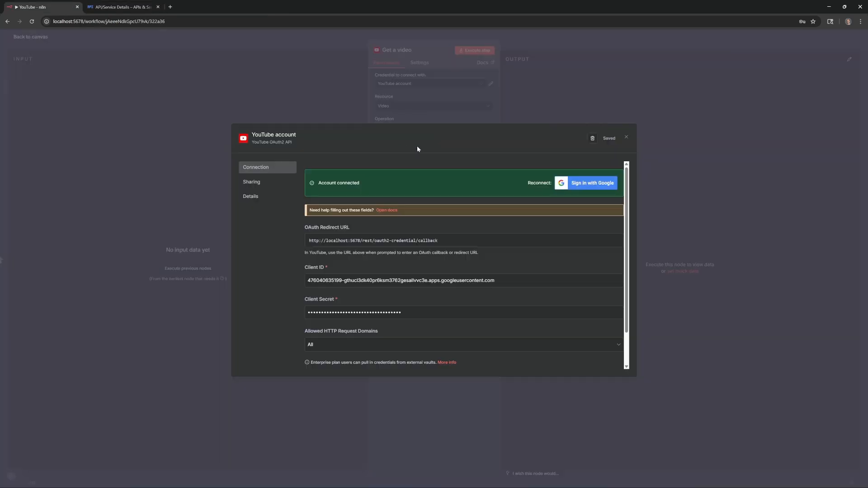
Step: Set the YouTube node's video operation to Get Many and execute it
{"action": "left_click", "coordinate": [626, 138]}
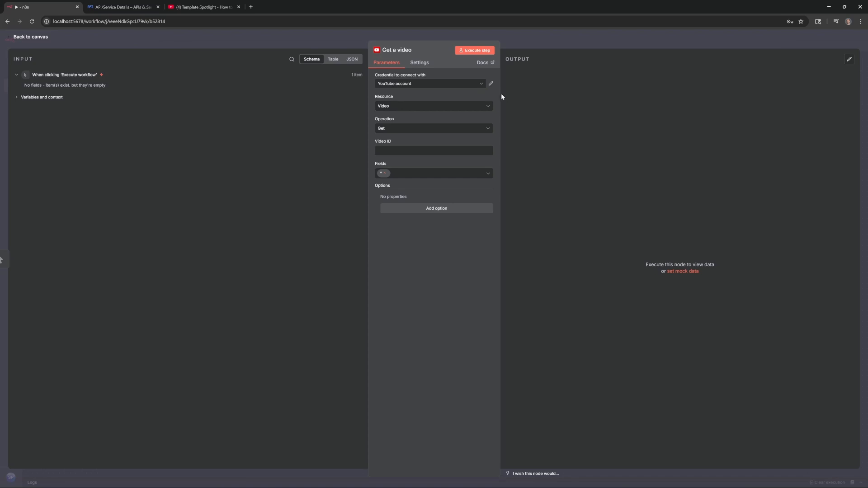
{"action": "left_click", "coordinate": [415, 130]}
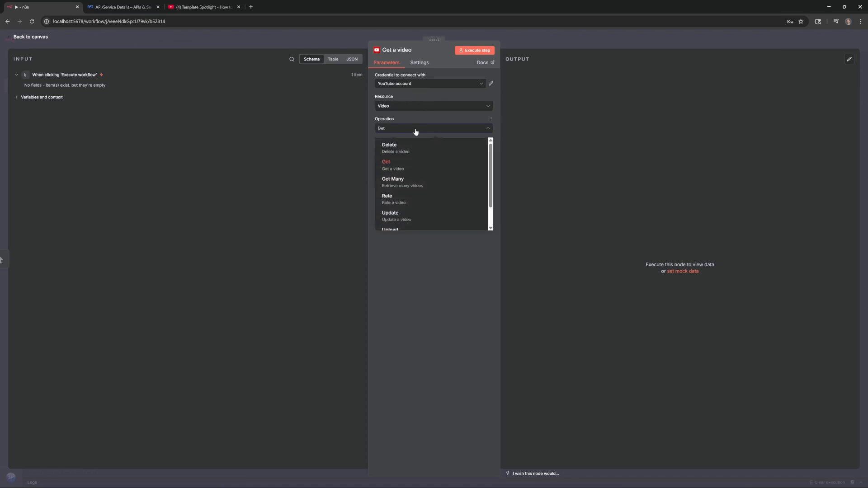
{"action": "left_click", "coordinate": [443, 185]}
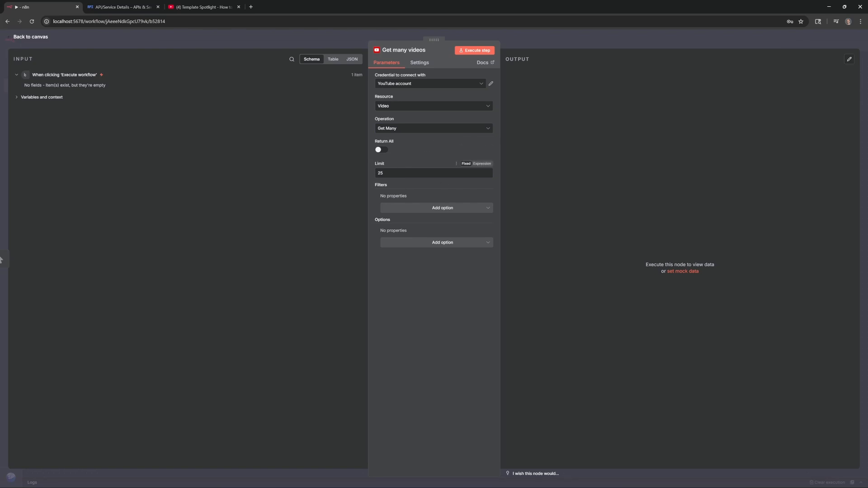
{"action": "left_click", "coordinate": [473, 50]}
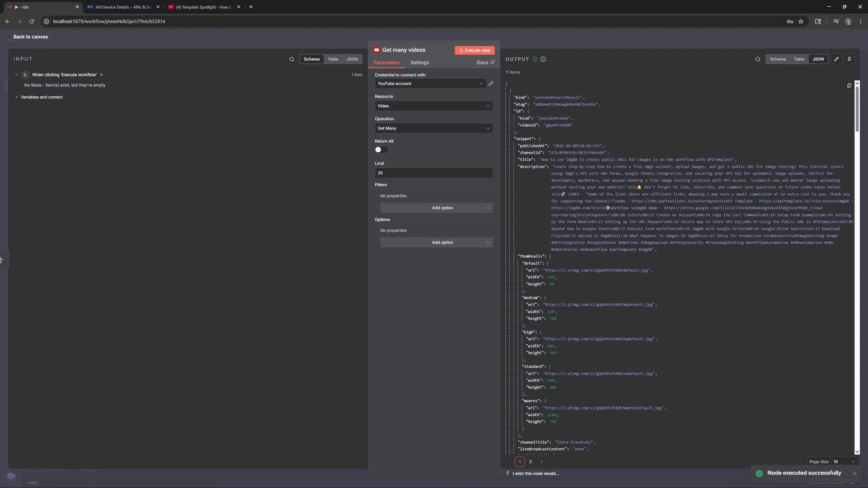
Step: Examine the first returned video's title, channelId and publishedAt in the JSON output
{"action": "left_click_drag", "start_coordinate": [542, 159], "coordinate": [660, 160]}
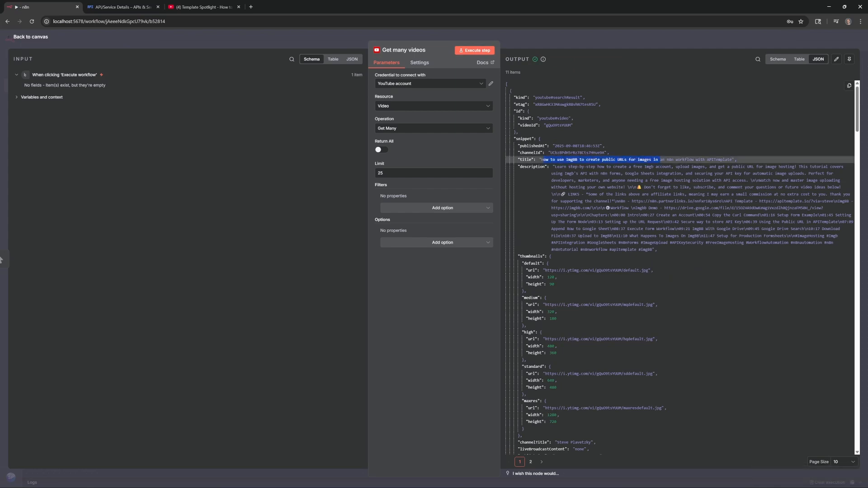
{"action": "double_click", "coordinate": [560, 152]}
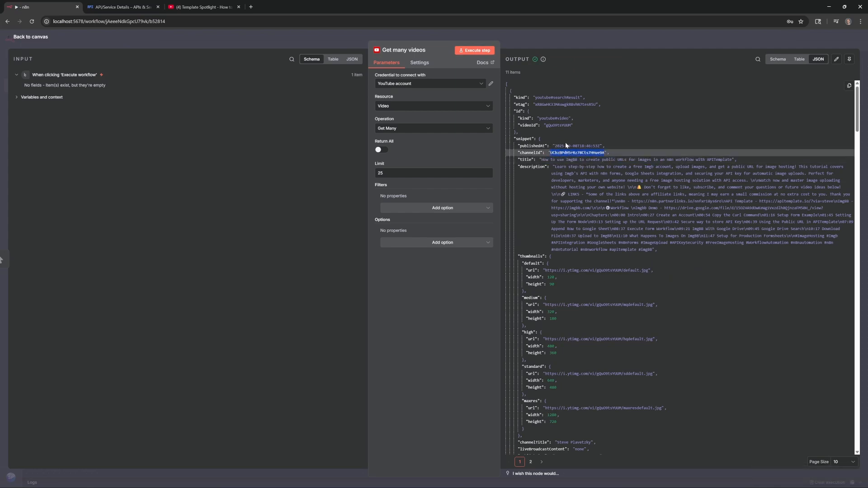
{"action": "left_click", "coordinate": [566, 143]}
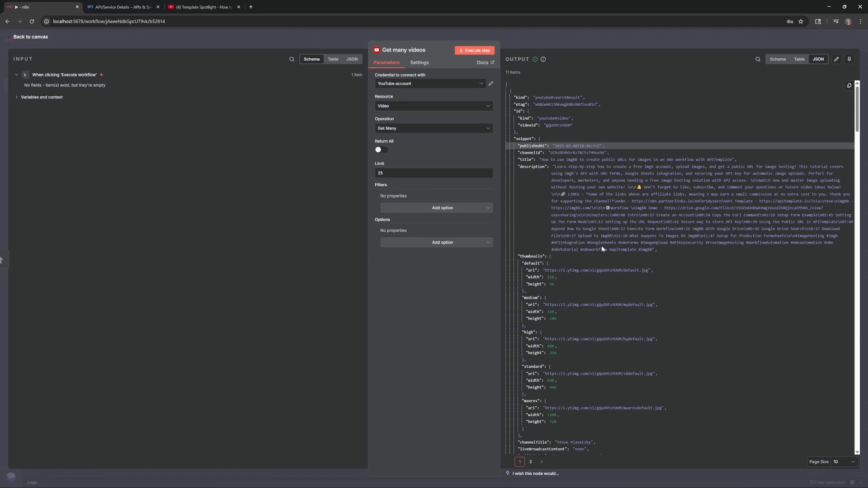